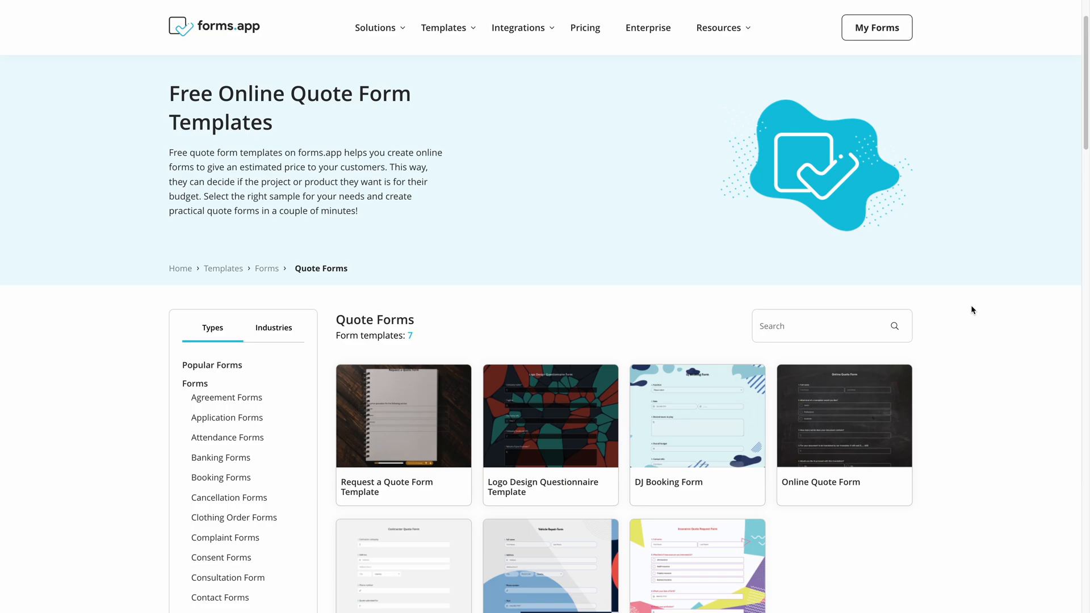
scroll(970, 305, down, 2)
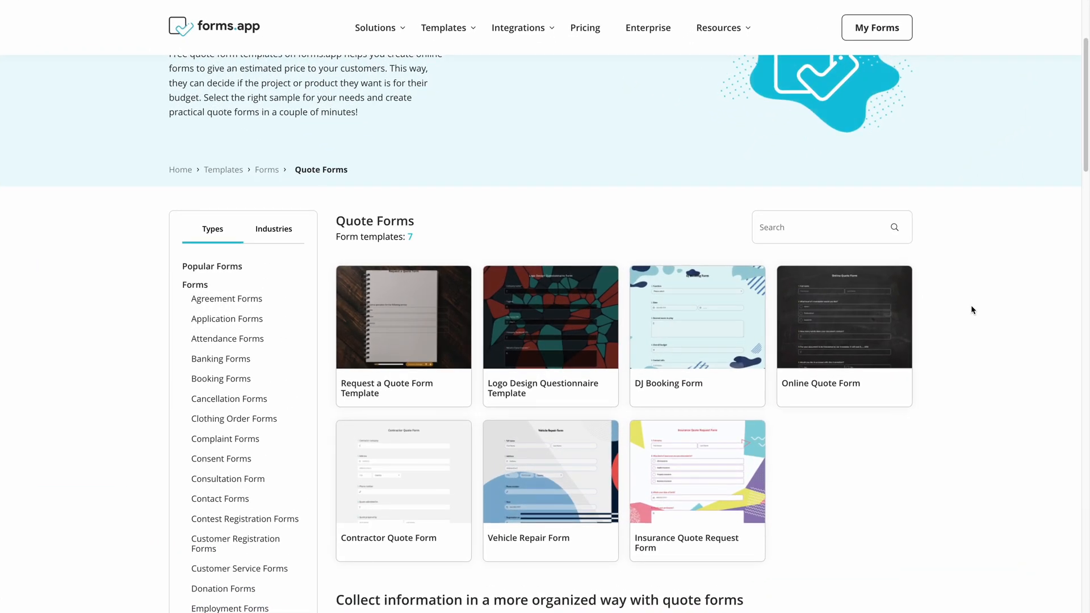
Step: Start a new form from the Online Quote Form template
click(869, 328)
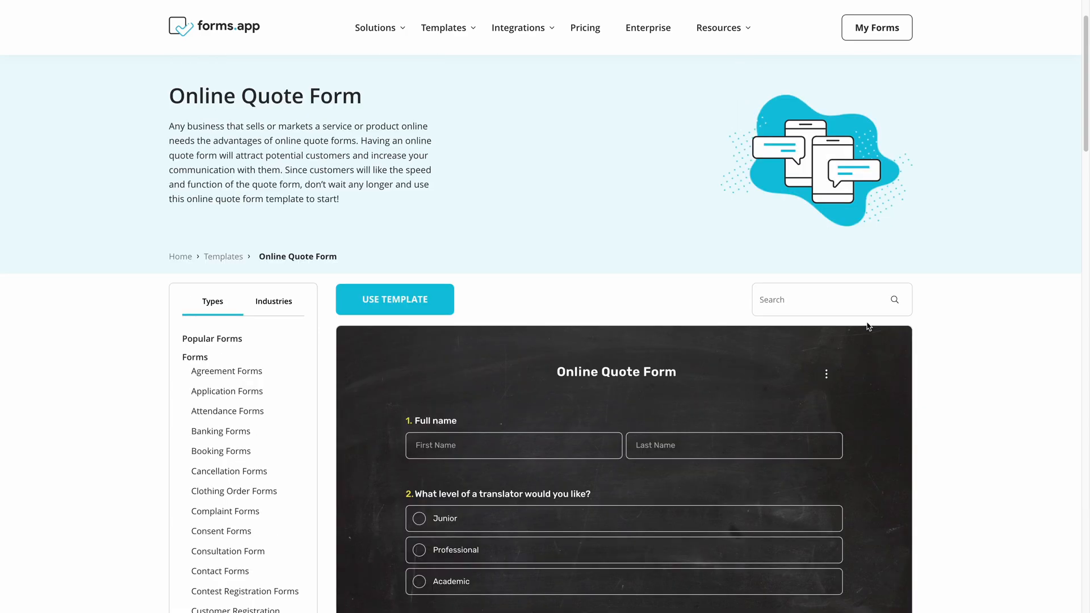
click(450, 301)
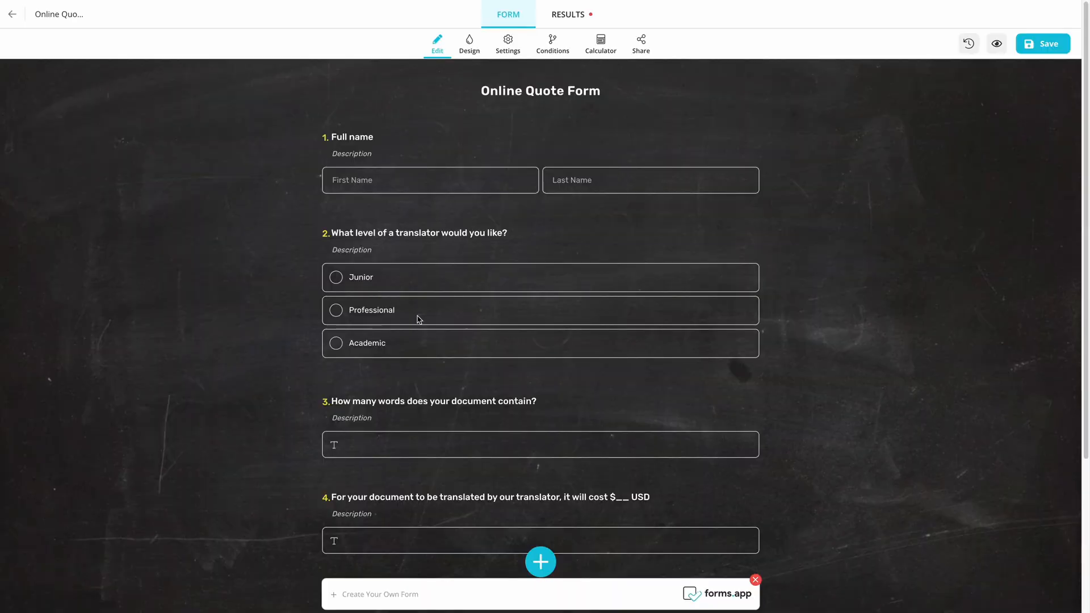
Step: Add a Single Selection question titled 'Please select the topic of your text'
click(541, 562)
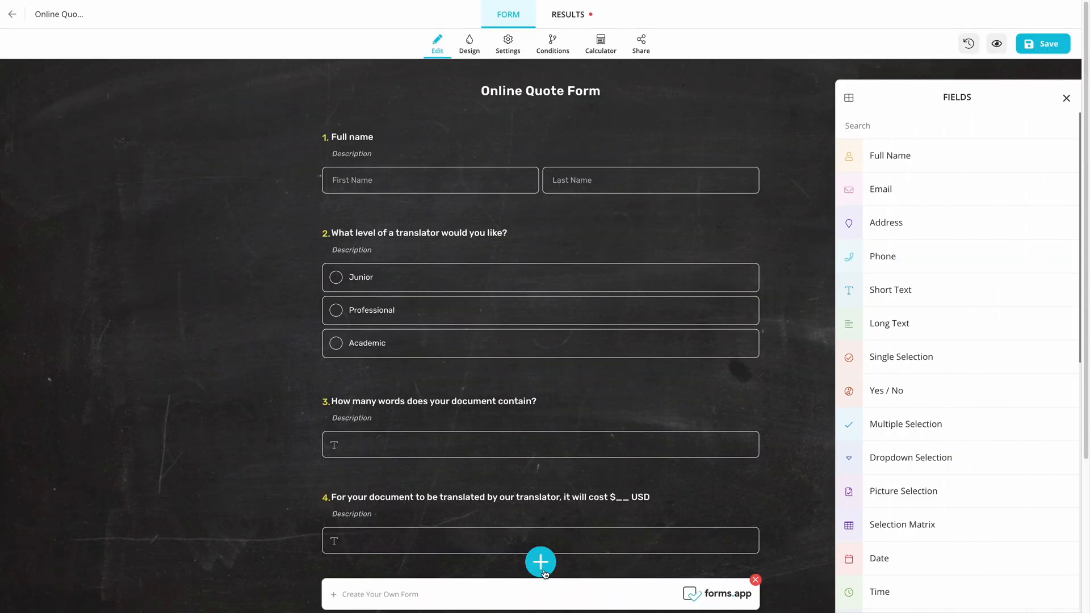
click(901, 356)
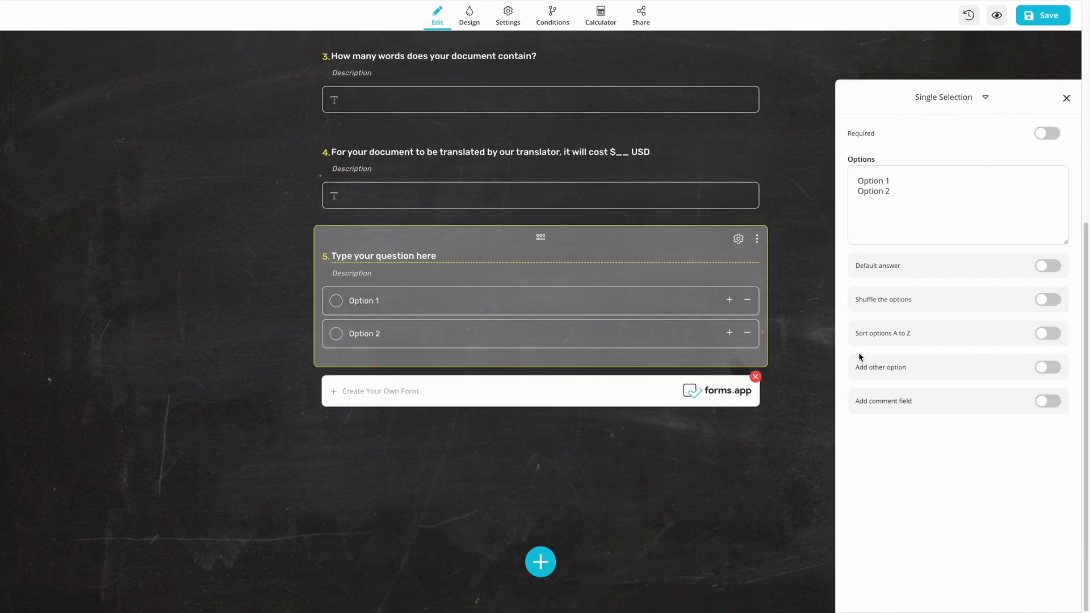
click(710, 257)
text(Please select the topic o)
text(f your text)
Step: Replace its options with Legal, Technical, Medical, General plus an Other answer
click(958, 205)
key(ctrl+a)
text(Legal Technic)
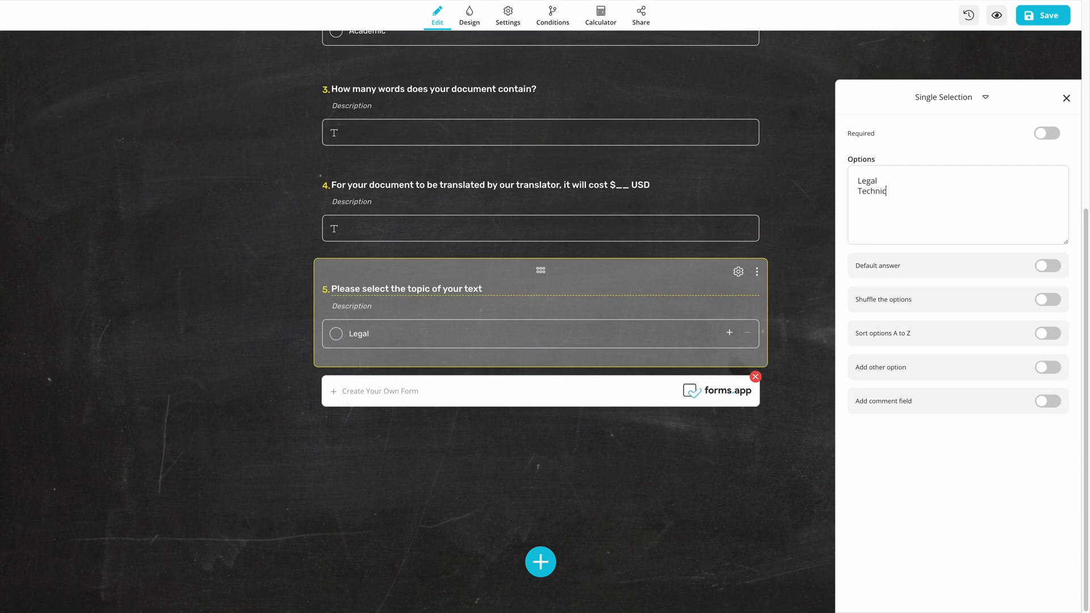
text(al Medical General)
click(1047, 367)
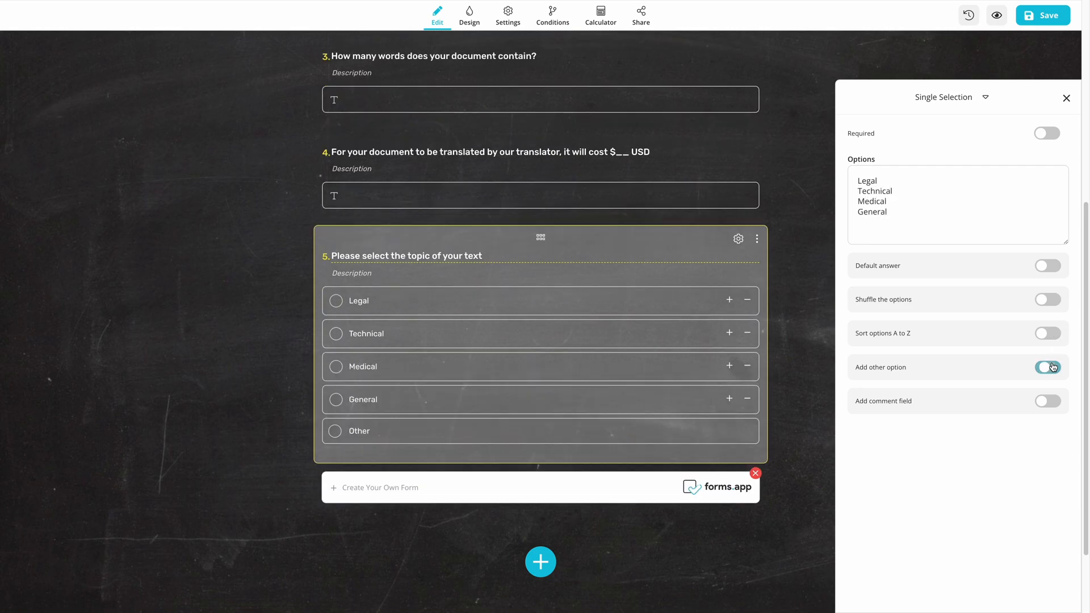
click(1066, 97)
Step: Assign calculator values: levels 10, 20, 30; topics Legal 50, Technical 60, Medical 60, General 40, Other 50
click(1007, 180)
scroll(1007, 179, up, 10)
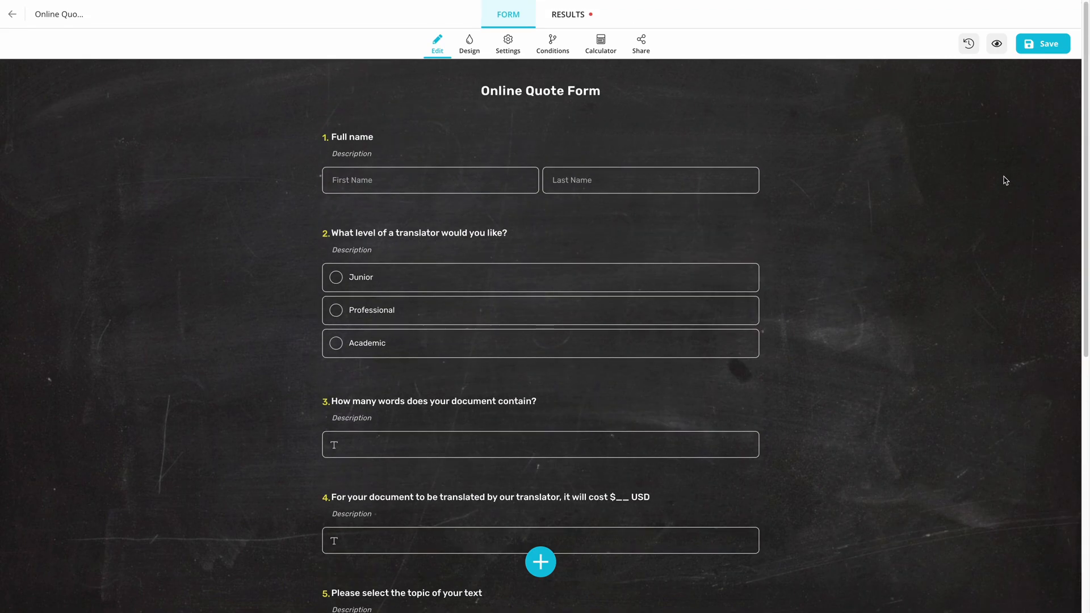
click(601, 43)
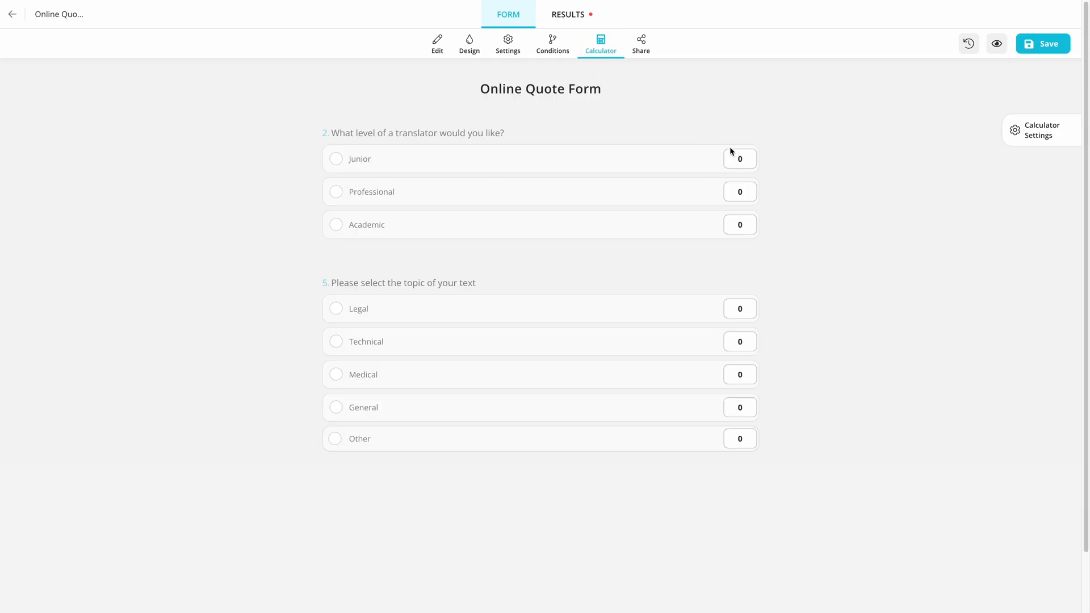
text(10)
key(Tab)
text(3050)
key(Tab)
text(60)
key(Tab)
text(60)
key(Tab)
Step: Show the calculation result on the thank-you page and retitle it from Score to Price
click(1017, 132)
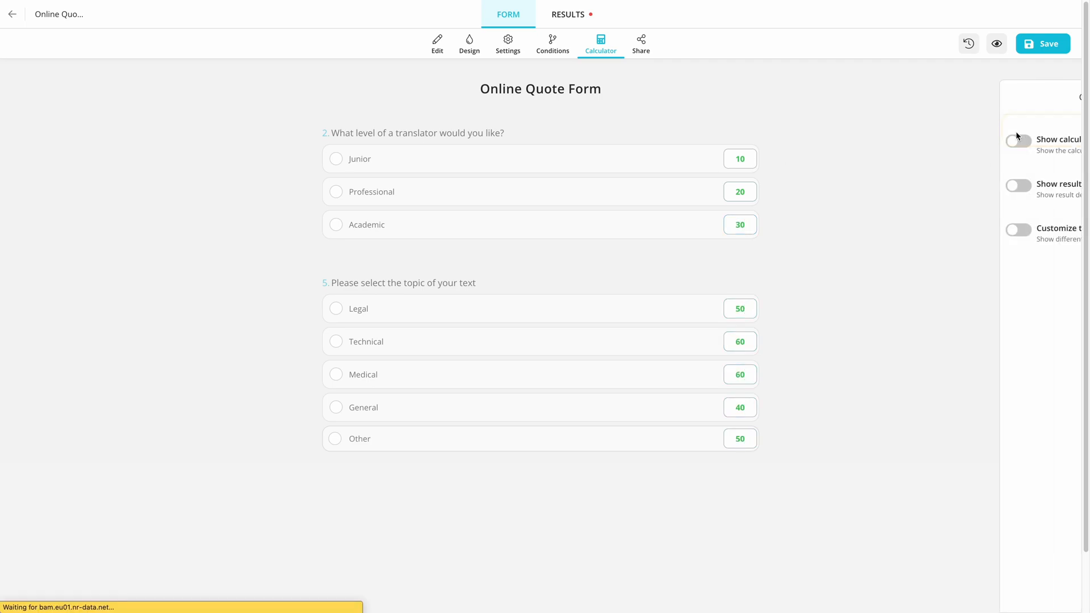
click(854, 140)
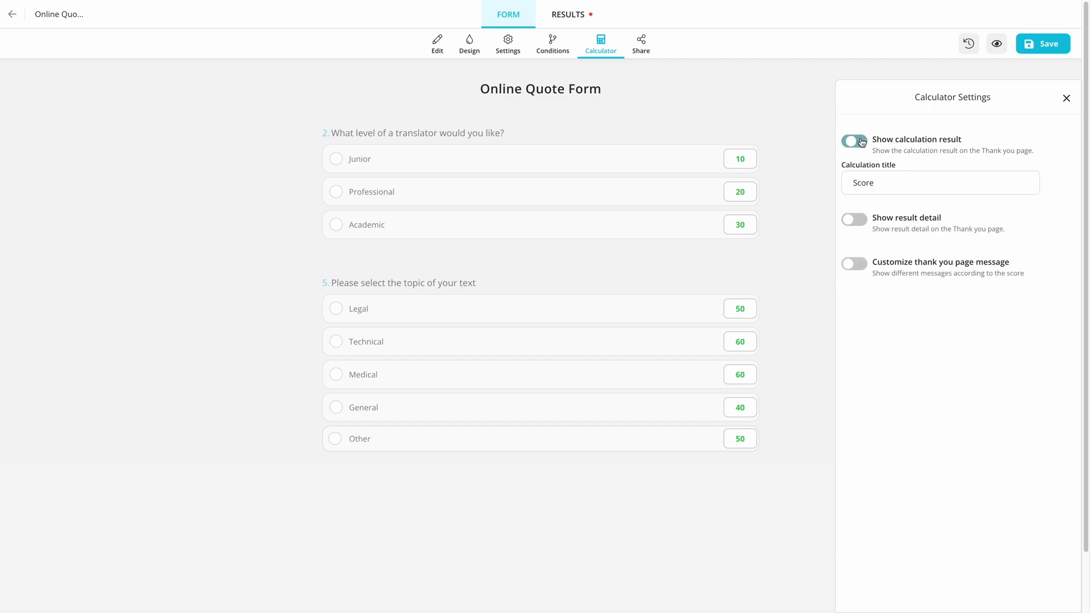
double_click(877, 184)
text(Price)
Step: Enable score-based thank-you messages and save a 35–55 range with the pasted price message
click(855, 264)
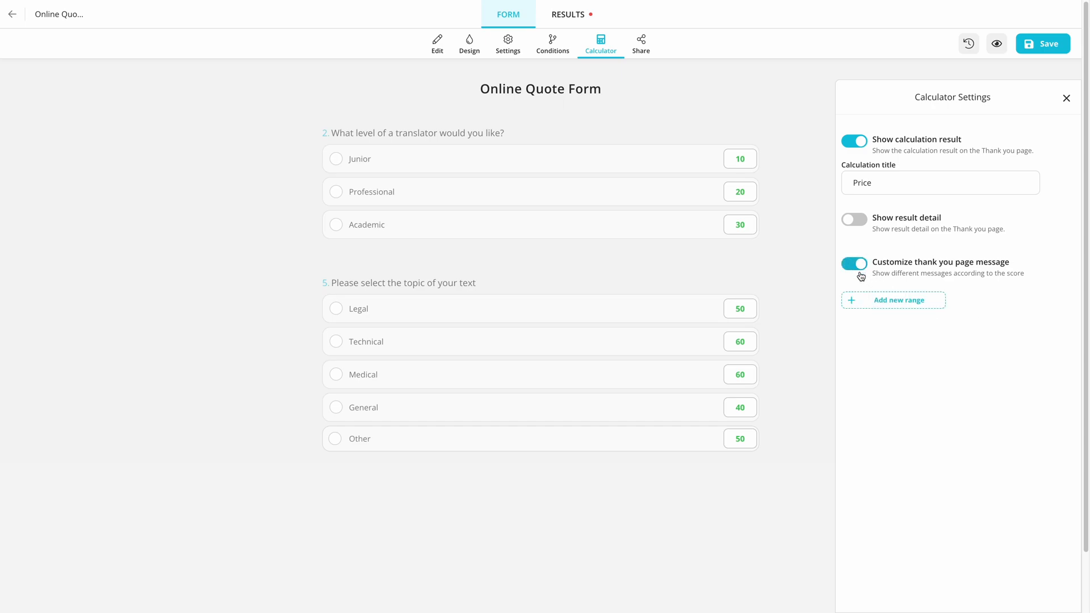
click(866, 300)
click(873, 357)
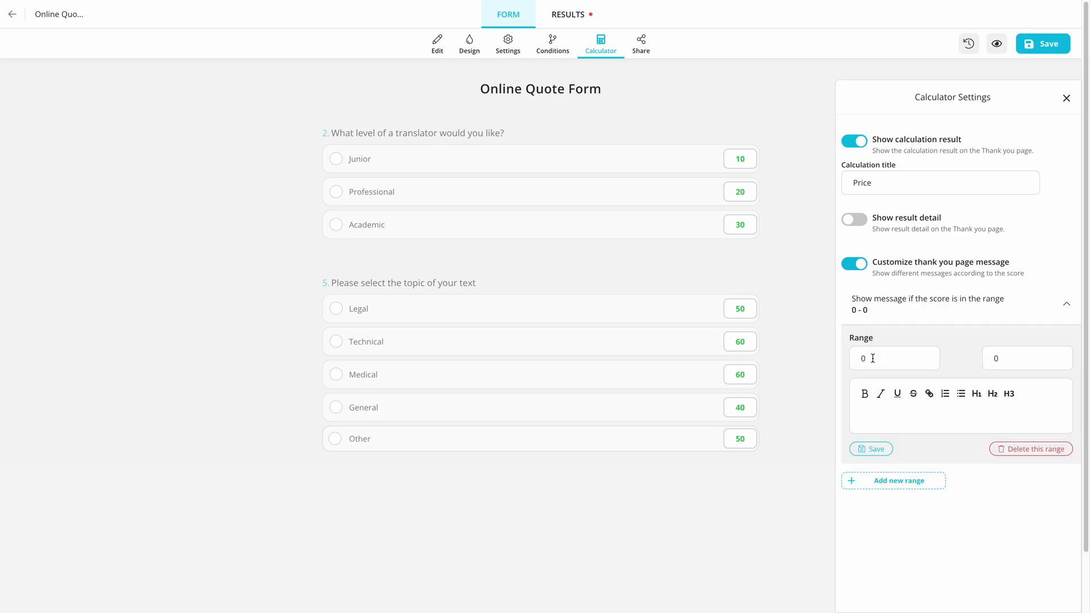
text(35)
click(868, 413)
text(This price is for 100 words of content. Please contact us for detailed information.)
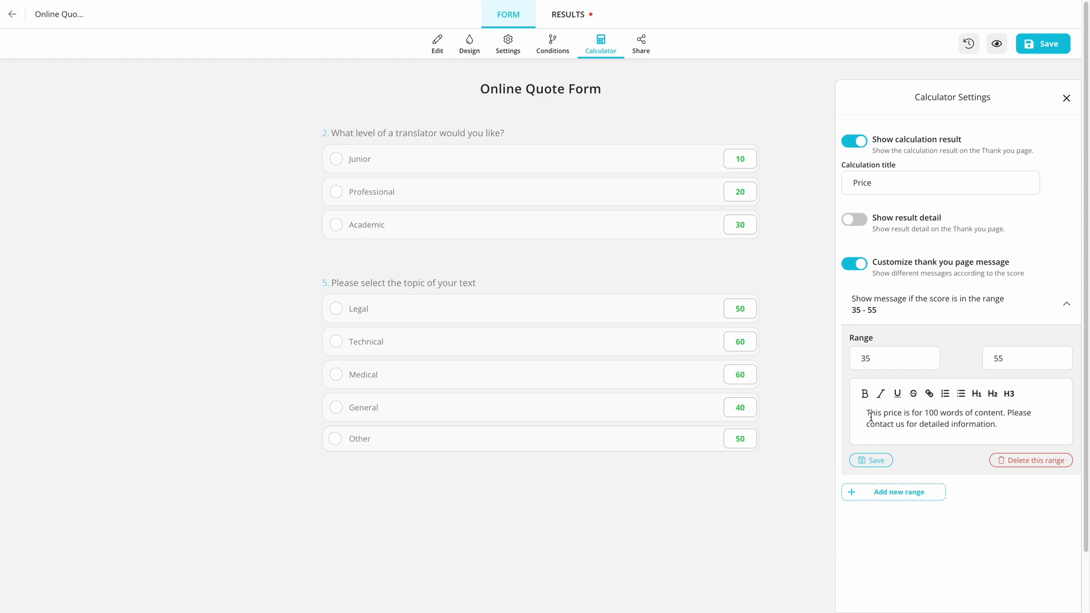
click(875, 462)
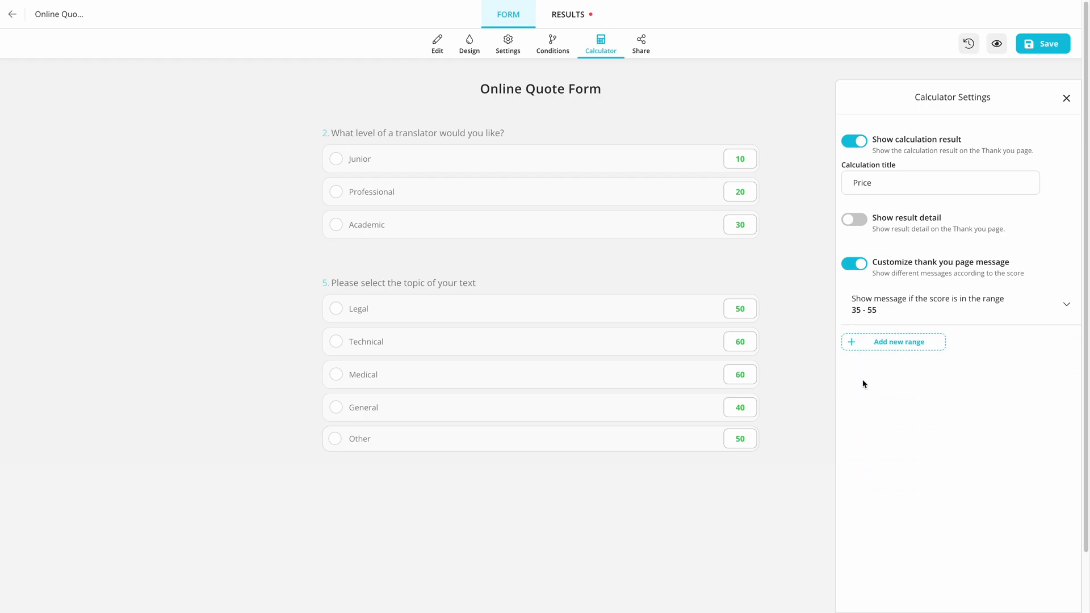
Step: Add and save the remaining ranges 56–65, 66–75, 76–85 and 86–95
click(858, 349)
text(56)
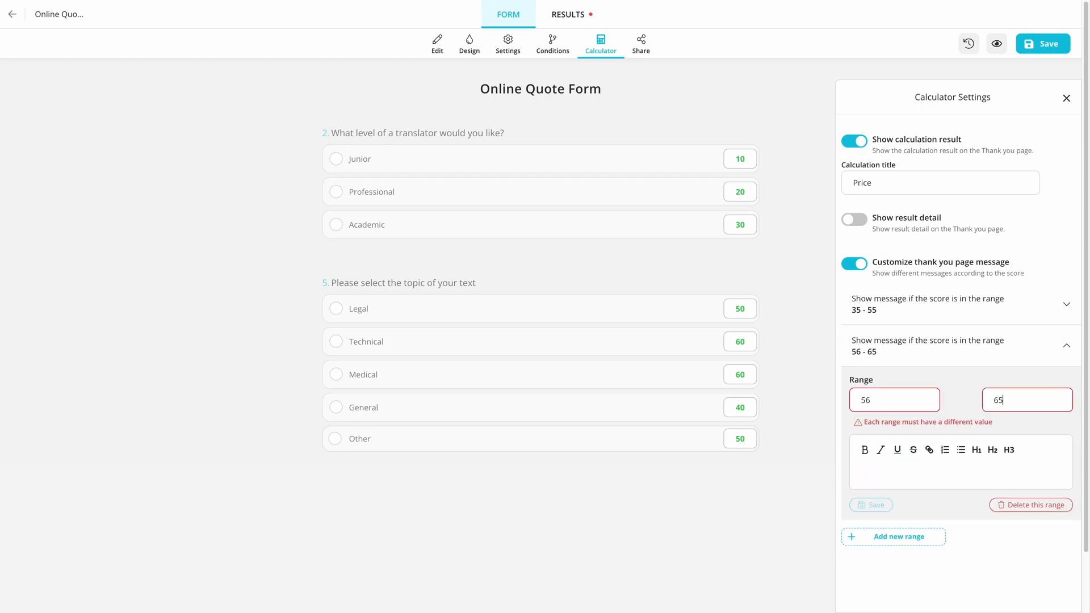
text(66)
click(875, 532)
click(899, 564)
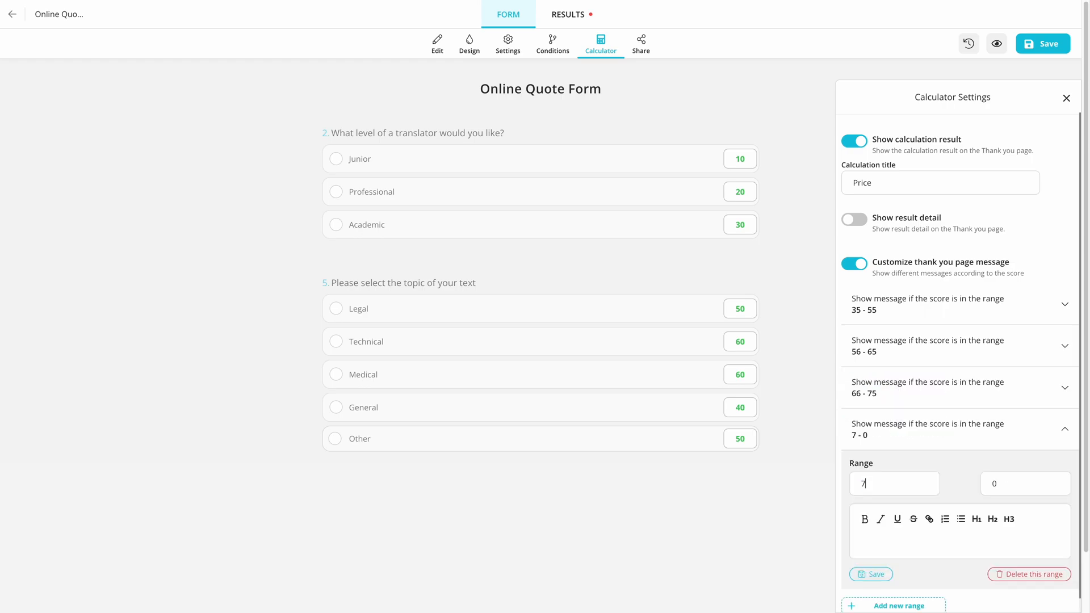
text(76)
click(876, 587)
text(86)
click(875, 587)
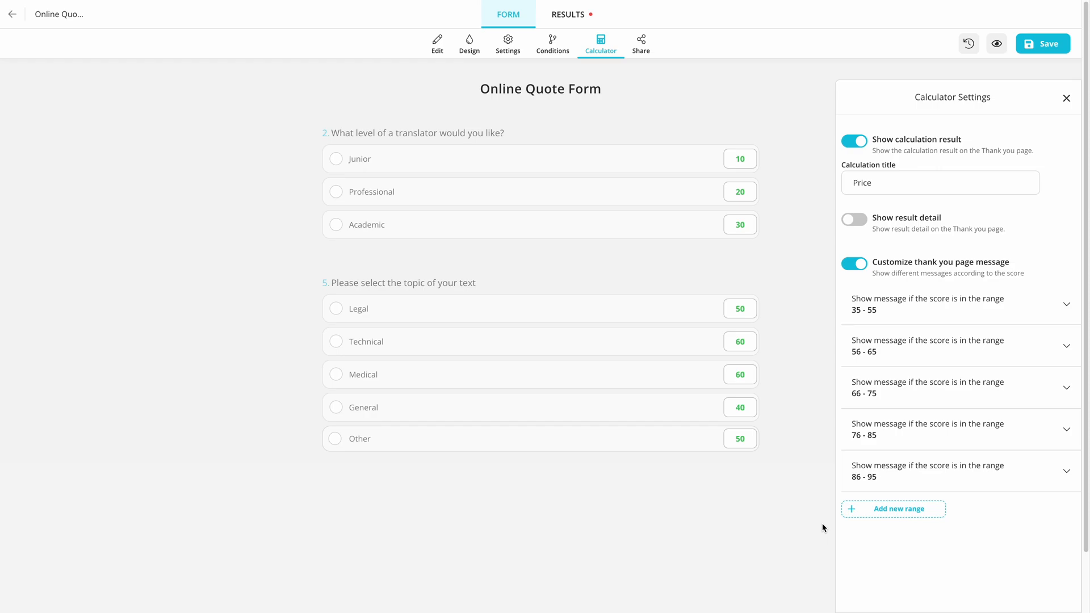
click(1066, 100)
Step: Save the form and submit a preview answer with word count and Technical topic, reaching Price 90
click(1053, 45)
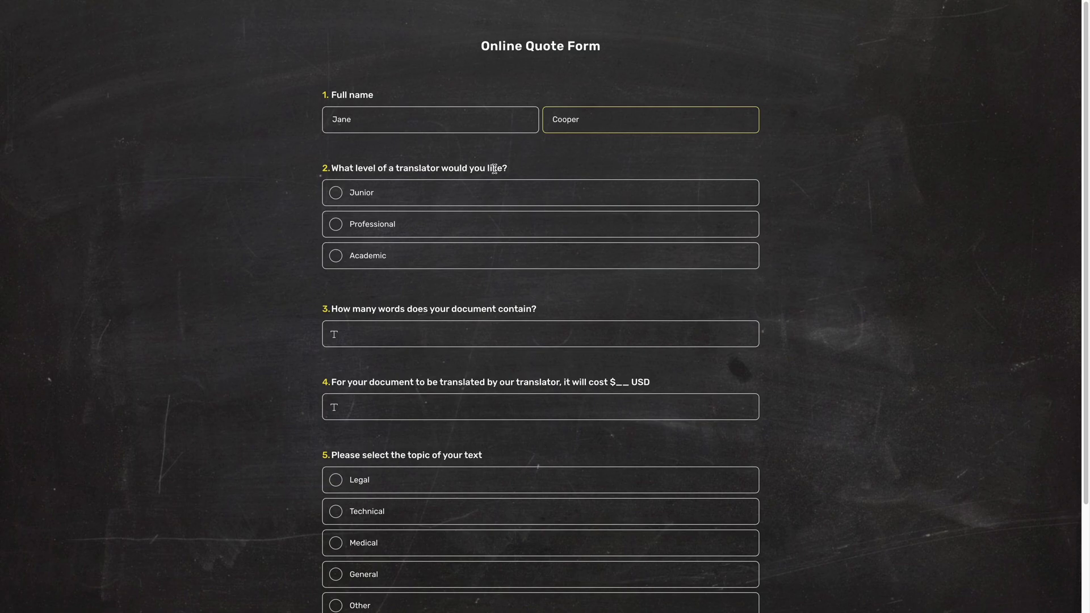
click(478, 333)
text(16090)
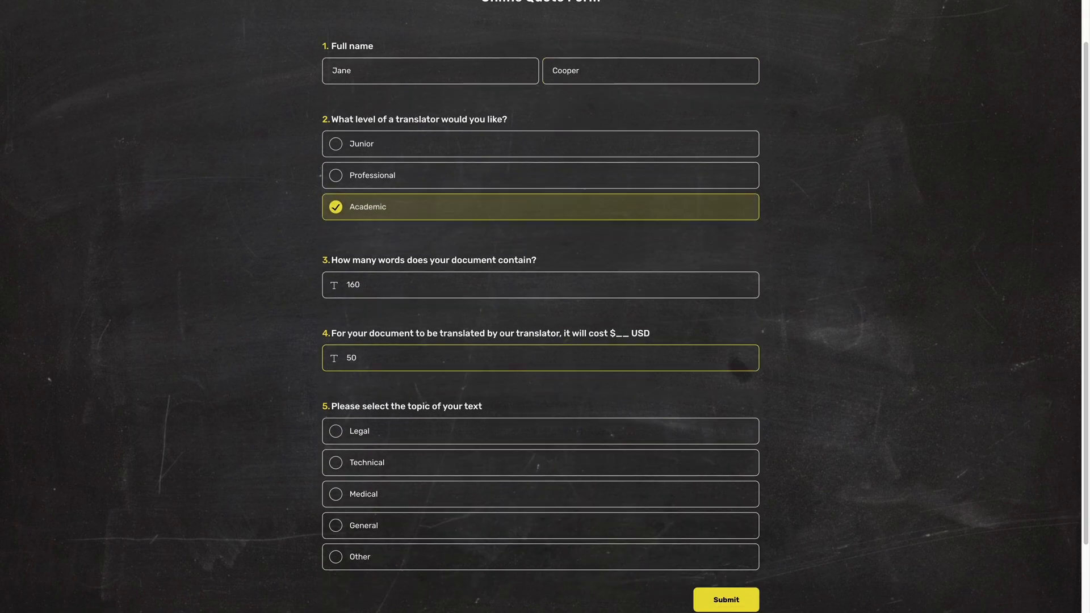
scroll(474, 419, down, 2)
click(454, 443)
click(724, 569)
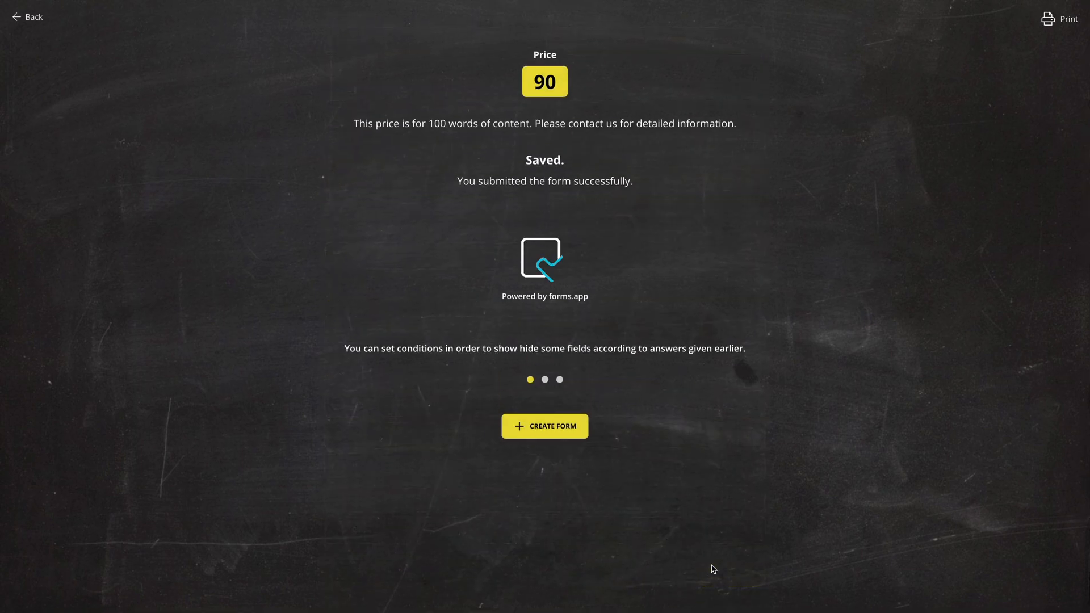